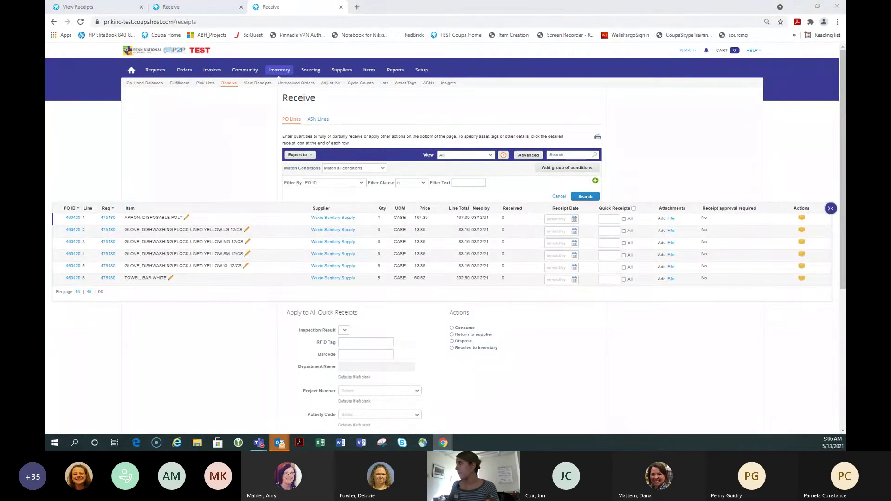
Bring the scanned WAXIE packing slip PDF onto the main display, maximize its window, and review all three pages.
{"action": "left_click_drag", "start_coordinate": [844, 51], "coordinate": [352, 34]}
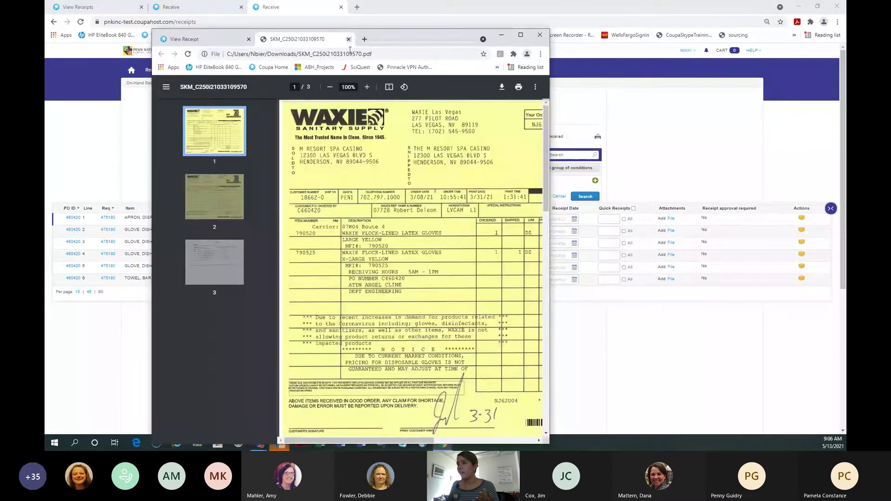
{"action": "left_click", "coordinate": [520, 35]}
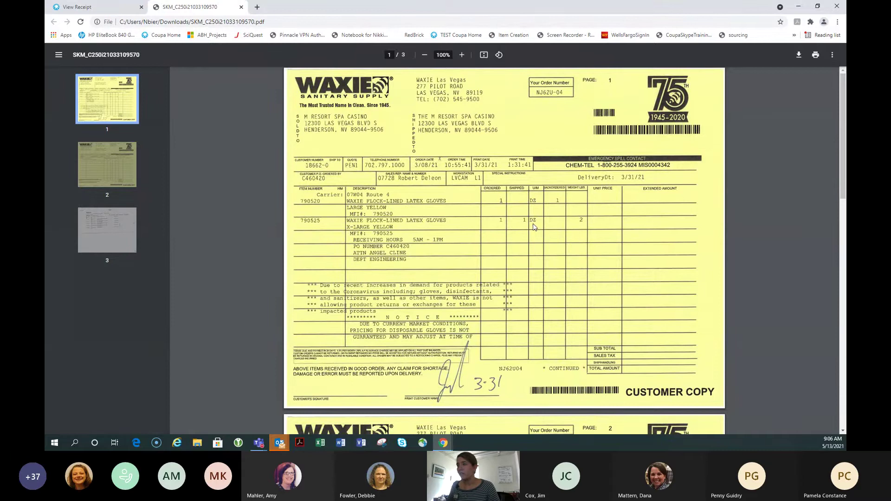
{"action": "scroll", "coordinate": [525, 230], "scroll_direction": "down", "scroll_amount": 3}
{"action": "scroll", "coordinate": [525, 230], "scroll_direction": "up", "scroll_amount": 3}
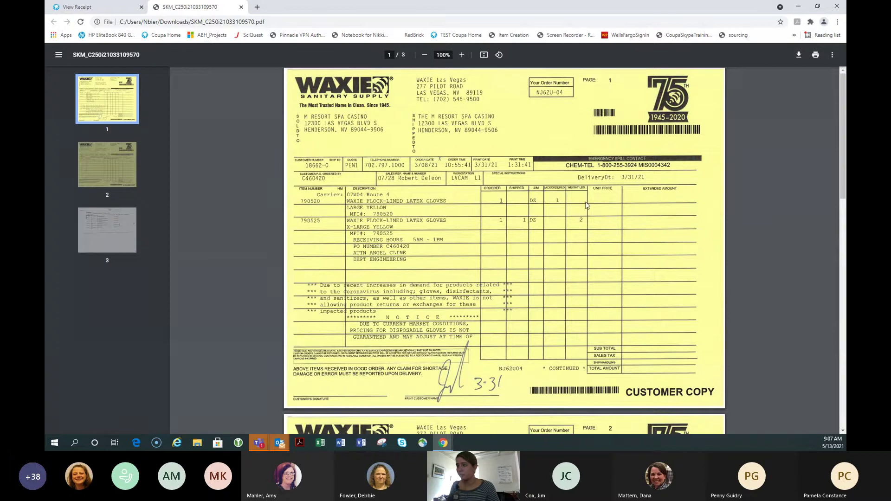
{"action": "scroll", "coordinate": [483, 260], "scroll_direction": "down", "scroll_amount": 5}
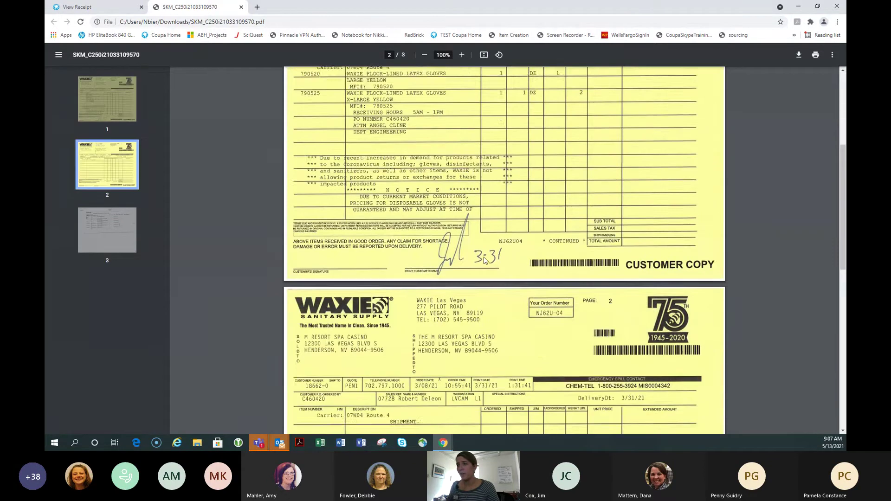
{"action": "scroll", "coordinate": [483, 258], "scroll_direction": "down", "scroll_amount": 5}
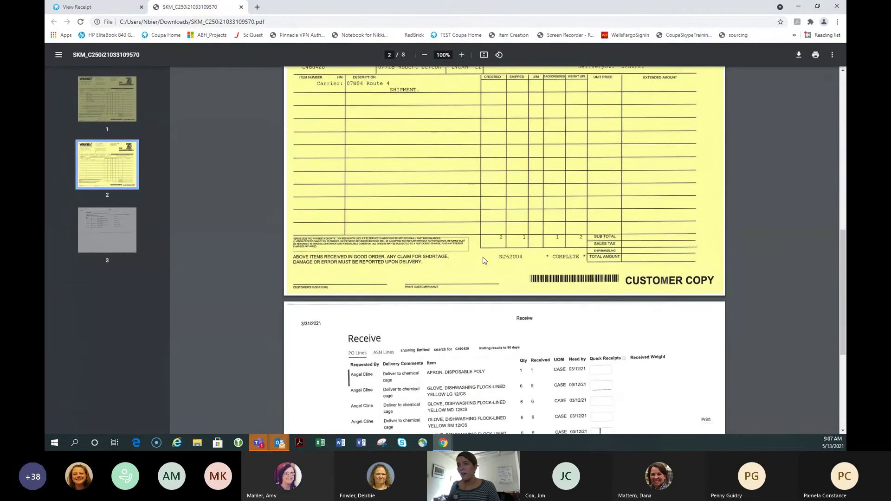
{"action": "scroll", "coordinate": [483, 257], "scroll_direction": "up", "scroll_amount": 3}
{"action": "scroll", "coordinate": [483, 260], "scroll_direction": "up", "scroll_amount": 4}
{"action": "scroll", "coordinate": [482, 260], "scroll_direction": "down", "scroll_amount": 12}
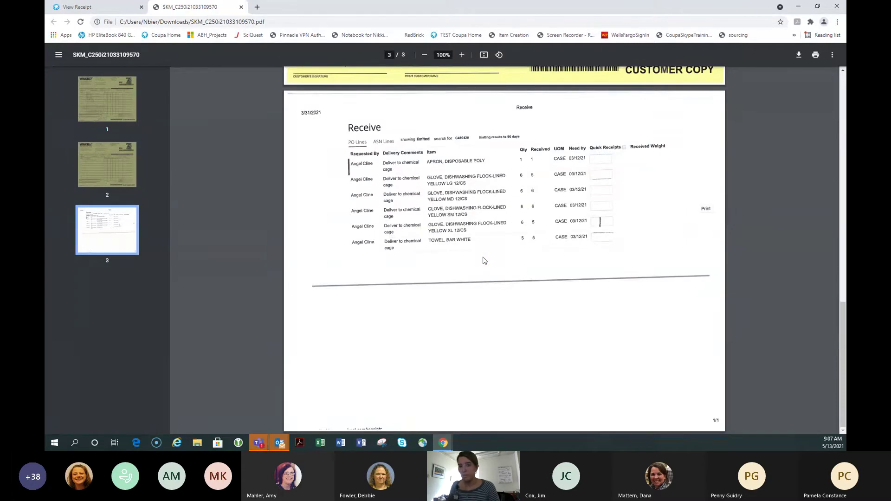
Enlarge the printed receiving list on page 3 and compare its glove quantities with the shipped and backordered columns on page 1.
{"action": "scroll", "coordinate": [483, 260], "scroll_direction": "up", "scroll_amount": 5}
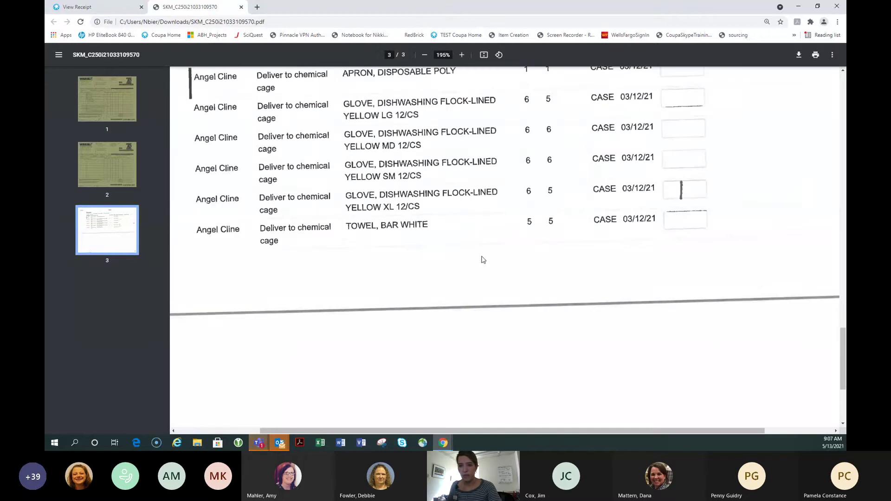
{"action": "scroll", "coordinate": [482, 259], "scroll_direction": "down", "scroll_amount": 2}
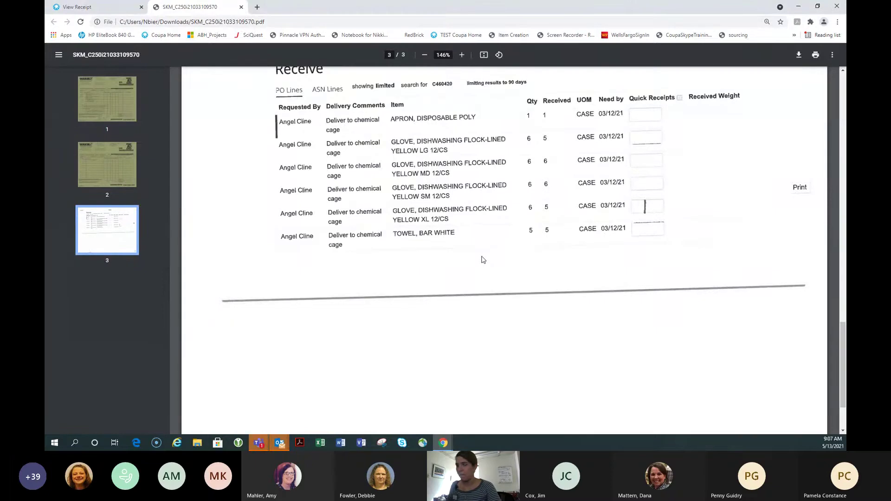
{"action": "scroll", "coordinate": [482, 260], "scroll_direction": "up", "scroll_amount": 3, "text": "ctrl"}
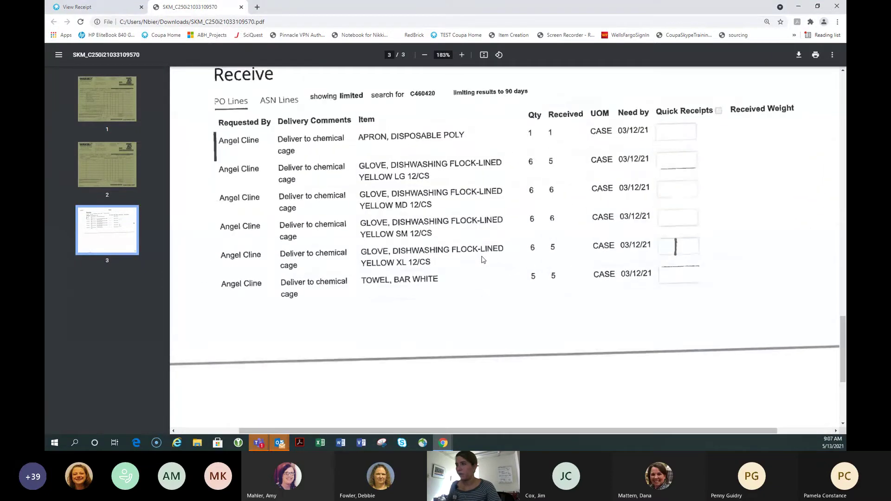
{"action": "scroll", "coordinate": [482, 259], "scroll_direction": "up", "scroll_amount": 15}
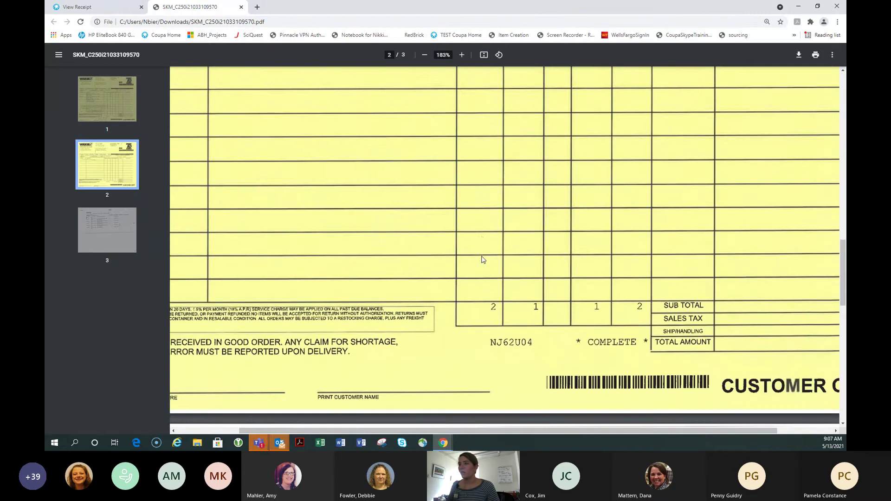
{"action": "scroll", "coordinate": [482, 259], "scroll_direction": "up", "scroll_amount": 10}
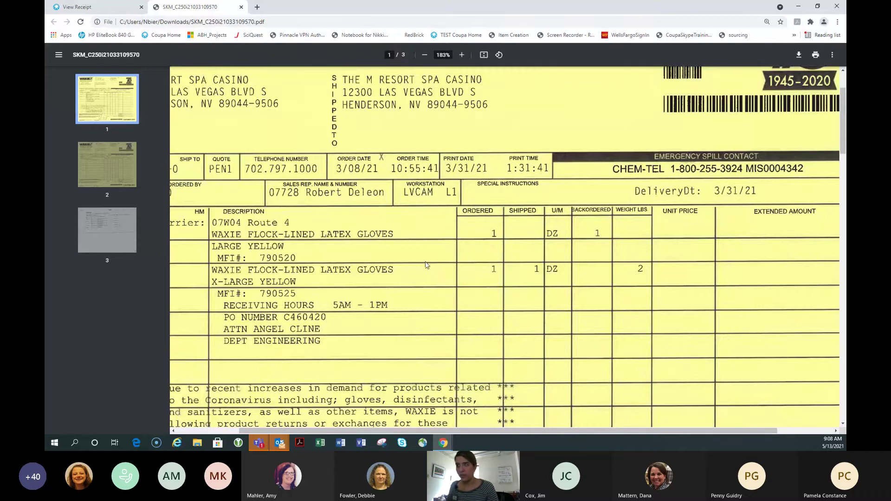
Close the existing receipt and the packing slip PDF to return to the Receive page.
{"action": "left_click", "coordinate": [96, 9]}
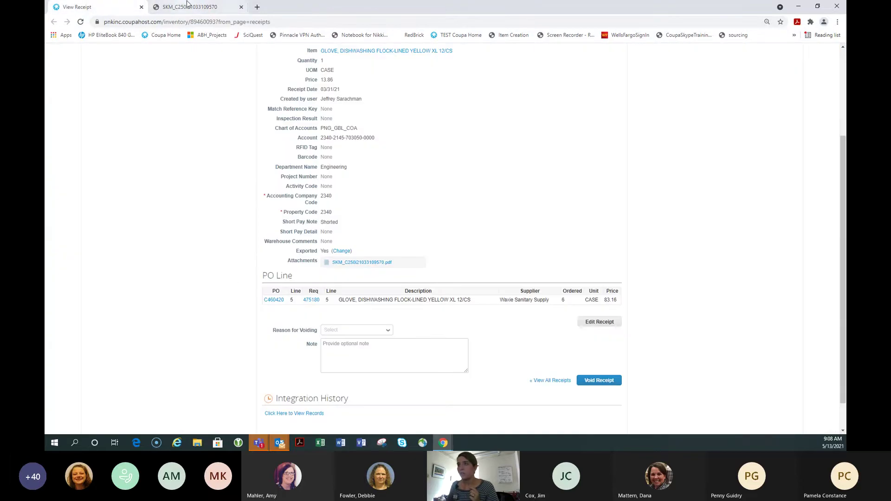
{"action": "left_click", "coordinate": [142, 7]}
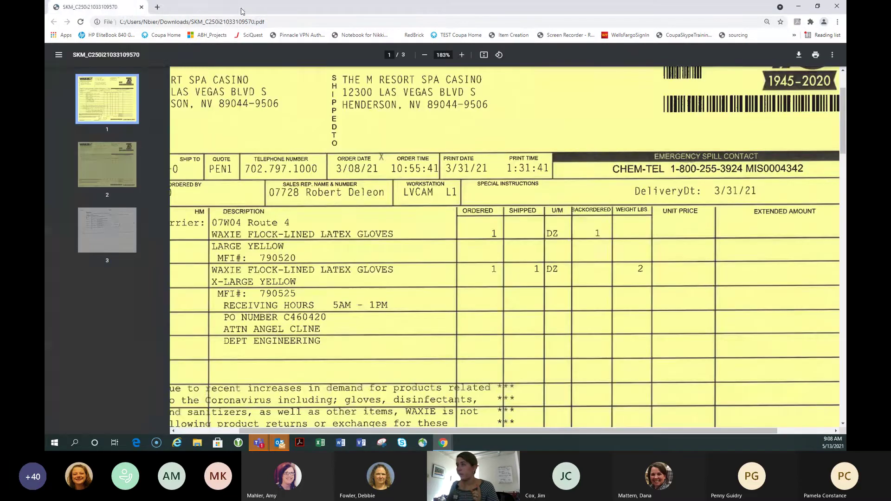
{"action": "left_click", "coordinate": [142, 7]}
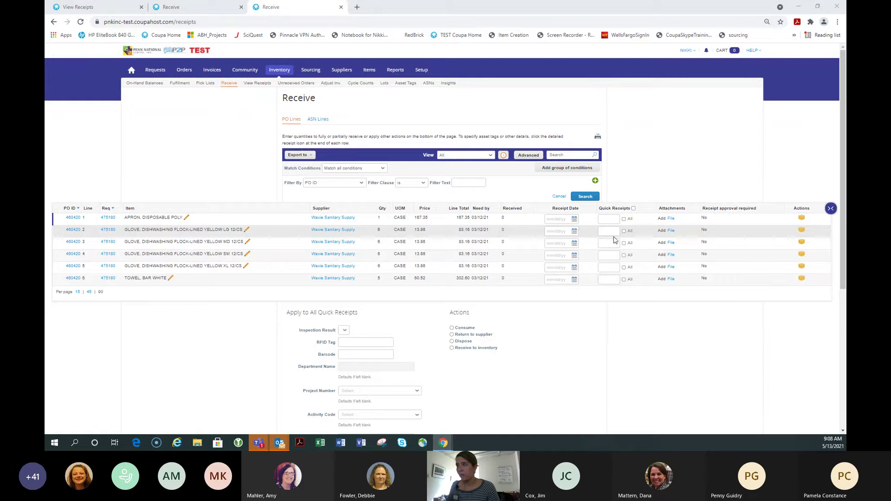
Enter a quick receipt quantity of 1.0 for the yellow XL dishwashing gloves line, with Consume as the action.
{"action": "left_click", "coordinate": [609, 268]}
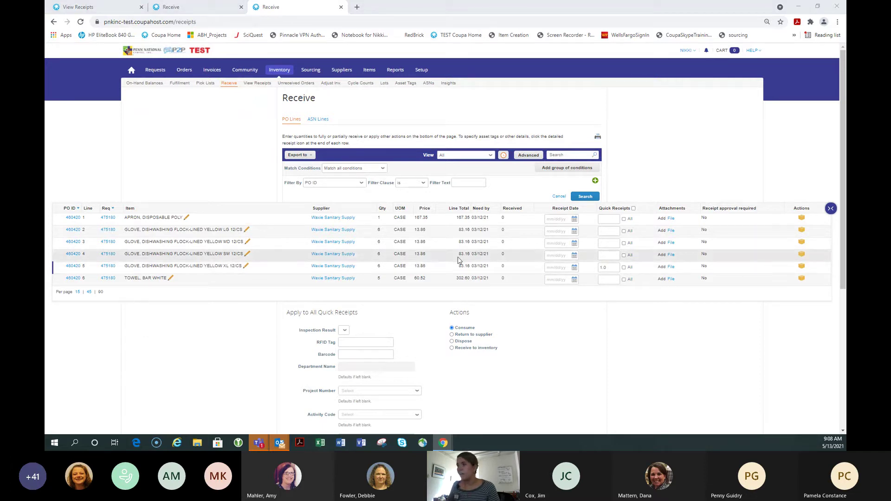
{"action": "scroll", "coordinate": [457, 260], "scroll_direction": "down", "scroll_amount": 3}
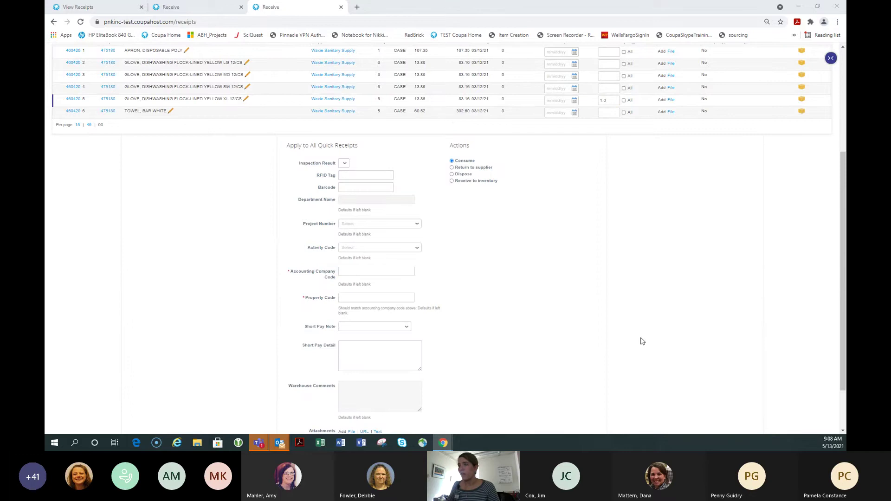
{"action": "scroll", "coordinate": [503, 174], "scroll_direction": "down", "scroll_amount": 2}
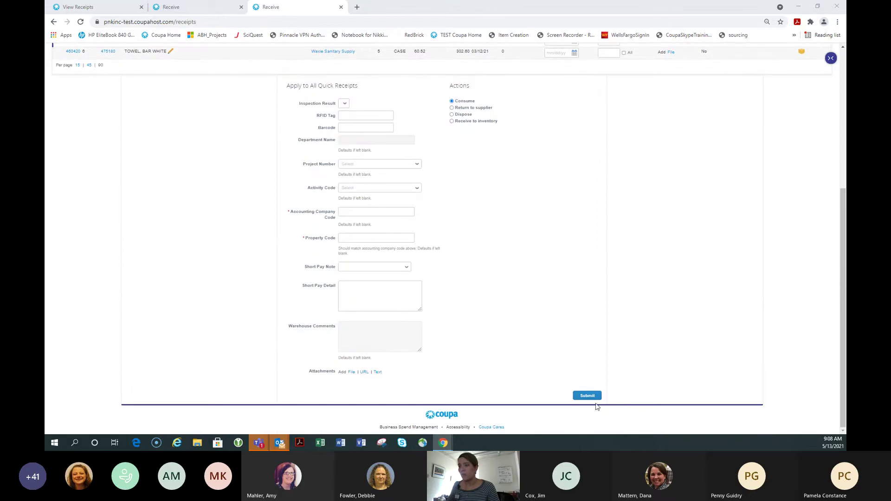
{"action": "left_click", "coordinate": [588, 396]}
{"action": "scroll", "coordinate": [523, 310], "scroll_direction": "up", "scroll_amount": 5}
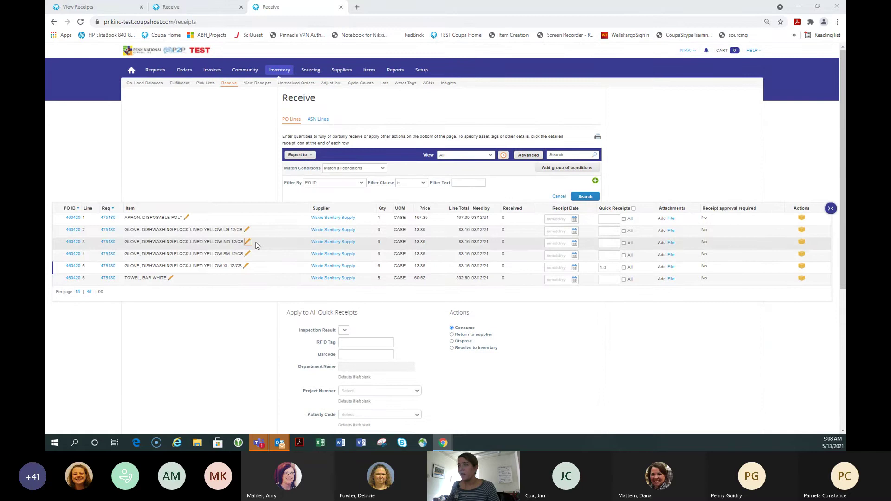
{"action": "left_click", "coordinate": [616, 230]}
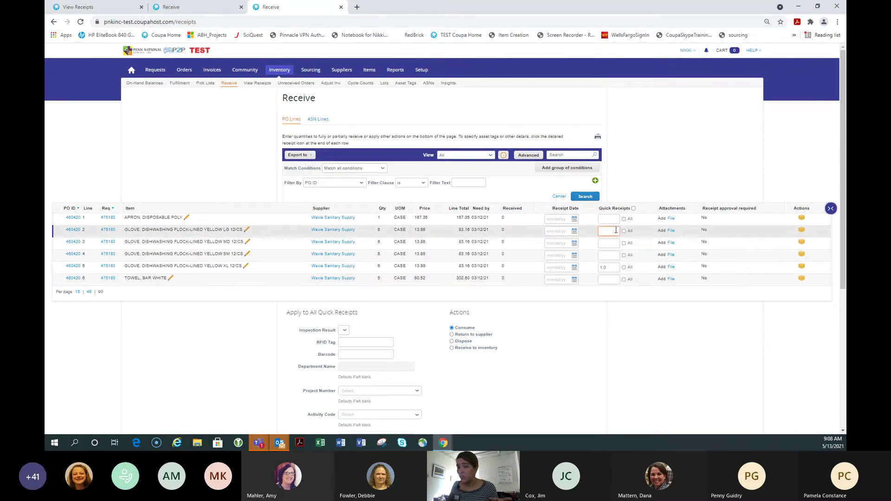
{"action": "double_click", "coordinate": [605, 268]}
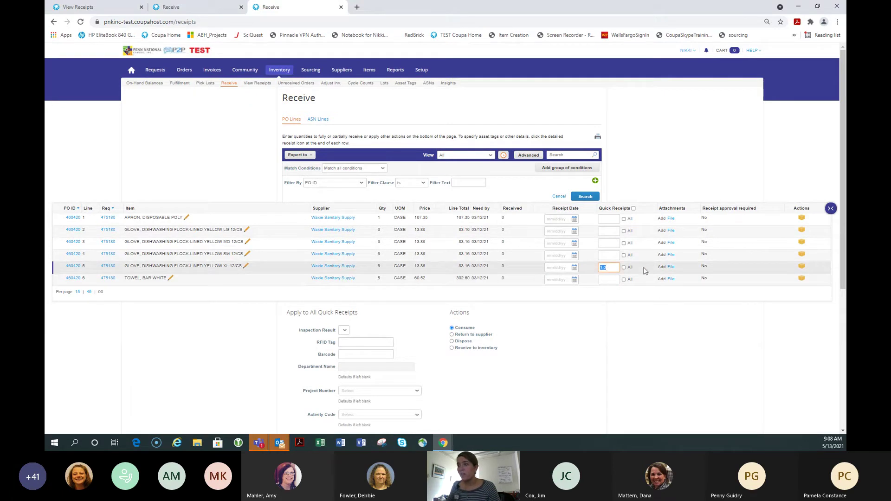
Set the Short Pay Note for the quick receipts to Shorted.
{"action": "scroll", "coordinate": [565, 264], "scroll_direction": "down", "scroll_amount": 5}
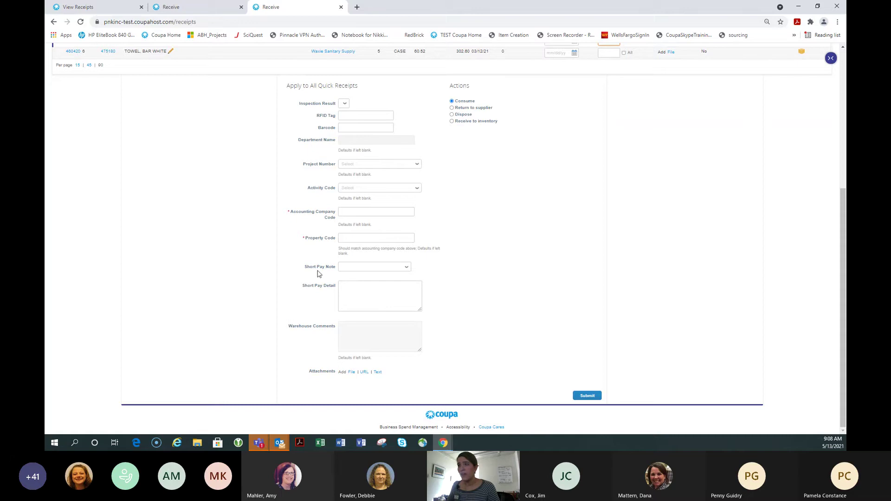
{"action": "left_click_drag", "start_coordinate": [304, 265], "coordinate": [376, 289]}
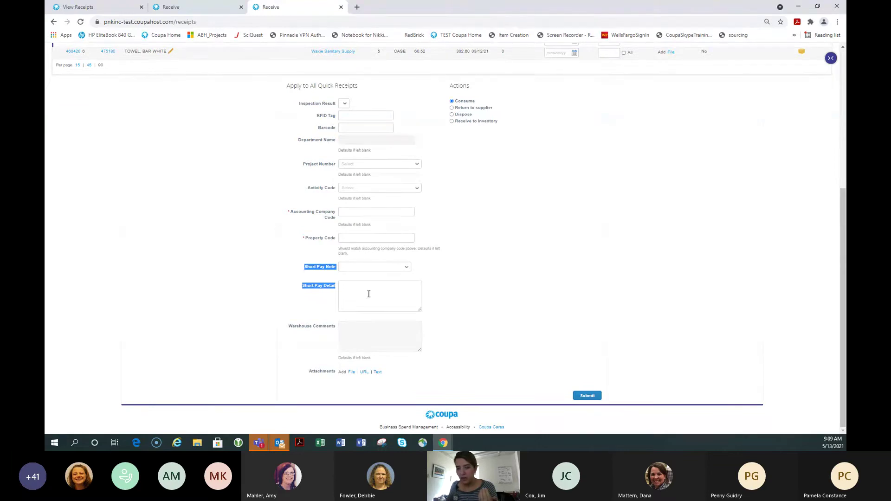
{"action": "left_click", "coordinate": [354, 267]}
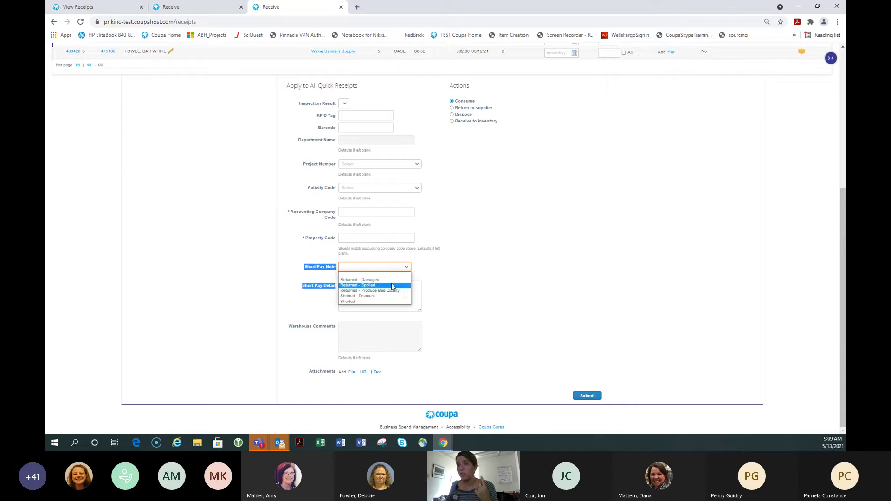
{"action": "left_click", "coordinate": [349, 302]}
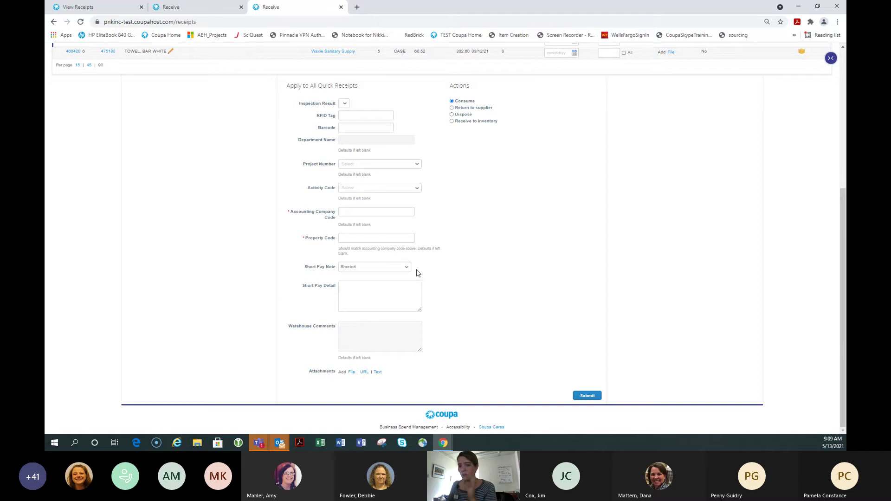
Enter the Short Pay Detail "packing slip said they shipped 1 LARGE: NO Large is on the truck".
{"action": "left_click", "coordinate": [366, 286]}
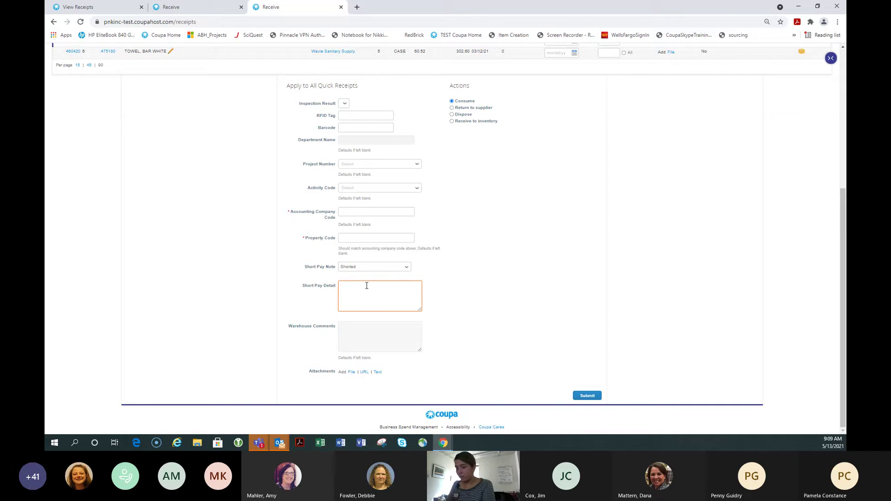
{"action": "type", "text": "packing slip said they shipped 1 LARGE"}
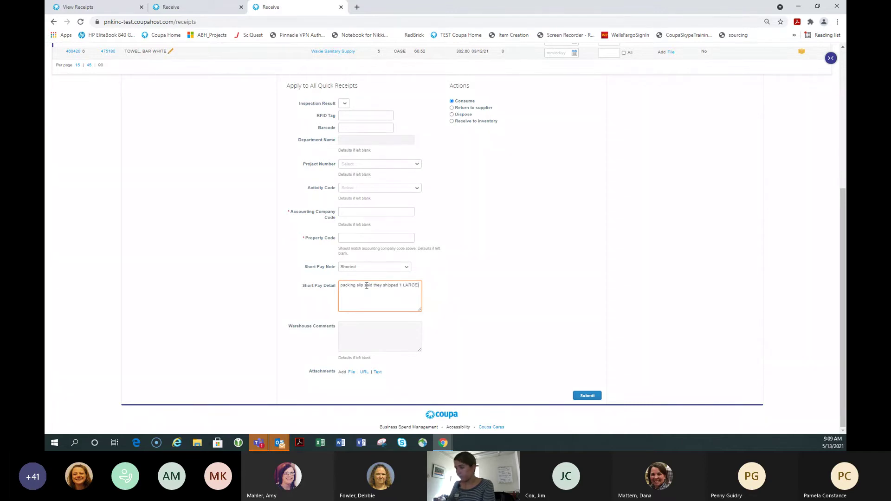
{"action": "type", "text": ": NO Large is on the truck"}
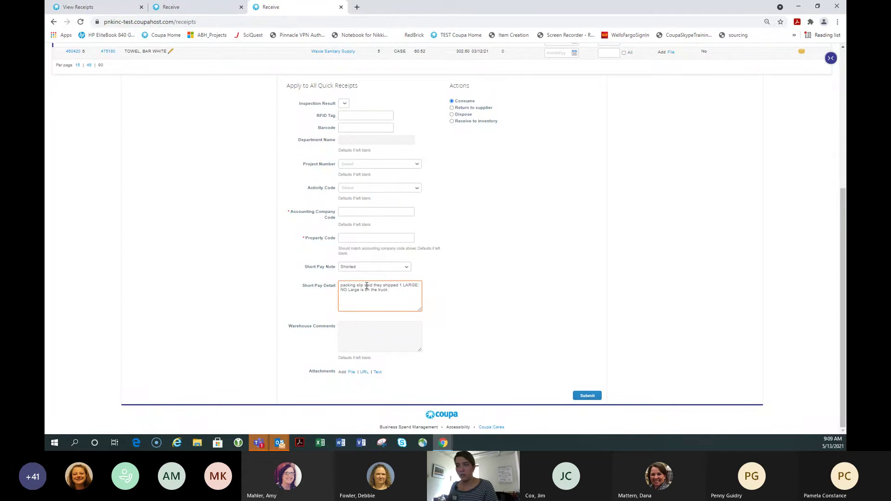
{"action": "left_click", "coordinate": [442, 298]}
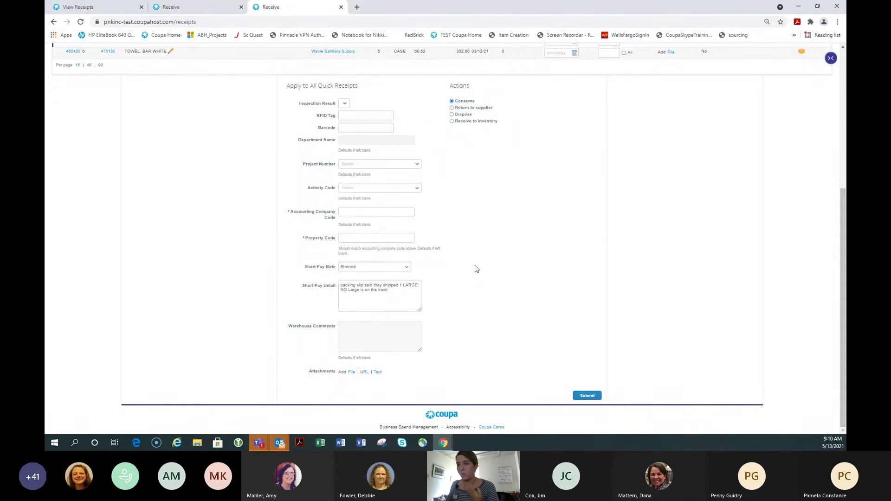
Open the file upload area for the receipt attachments, look at the desktop, and return to the receipt form.
{"action": "left_click", "coordinate": [352, 372]}
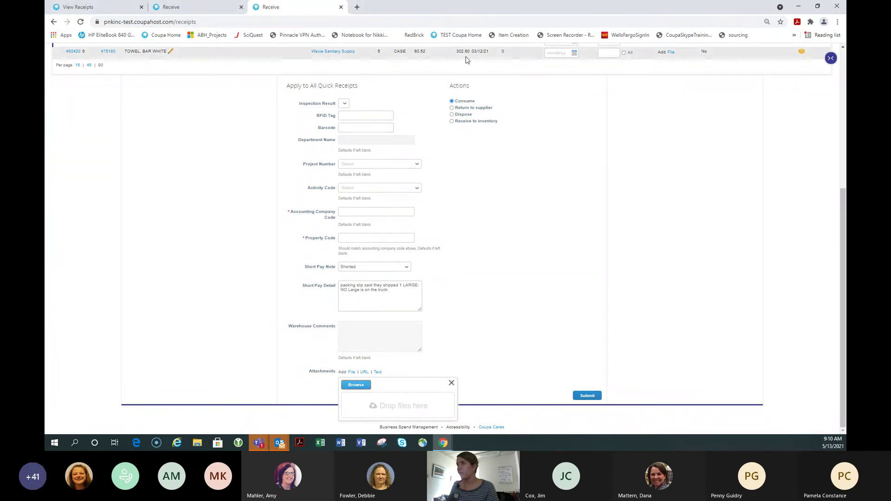
{"action": "left_click", "coordinate": [798, 6]}
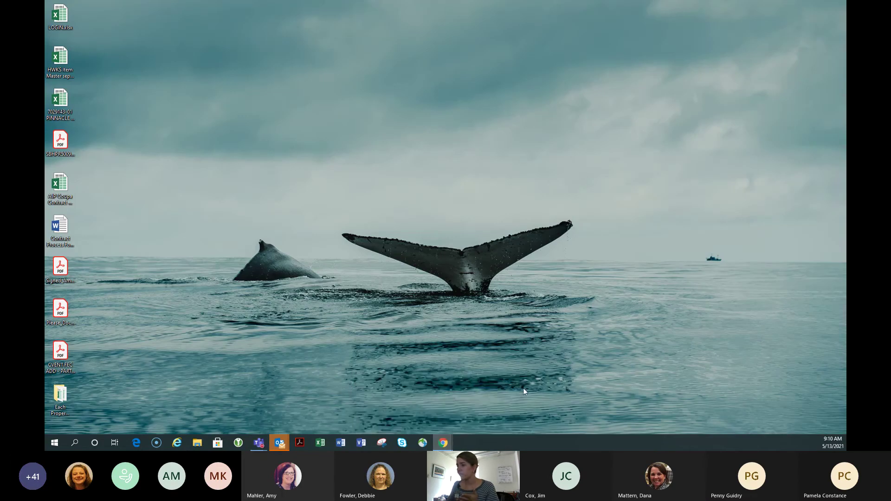
{"action": "mouse_move", "coordinate": [446, 442]}
{"action": "left_click", "coordinate": [385, 408]}
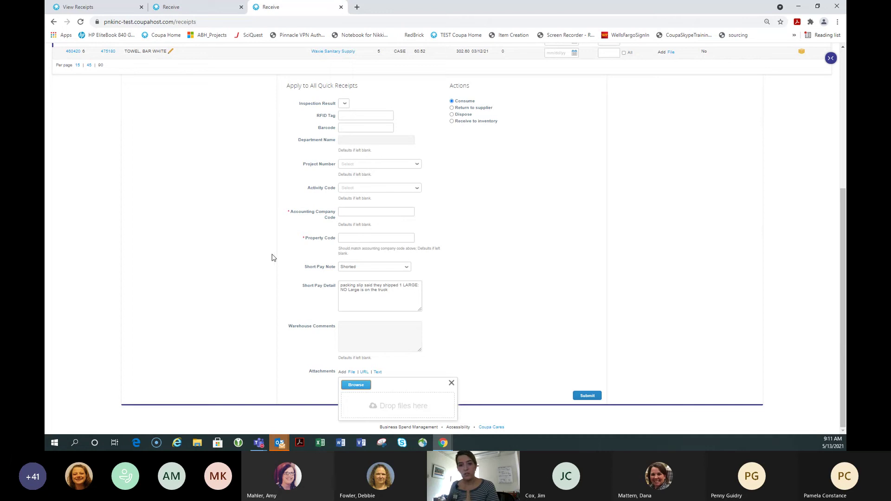
{"action": "left_click", "coordinate": [309, 268]}
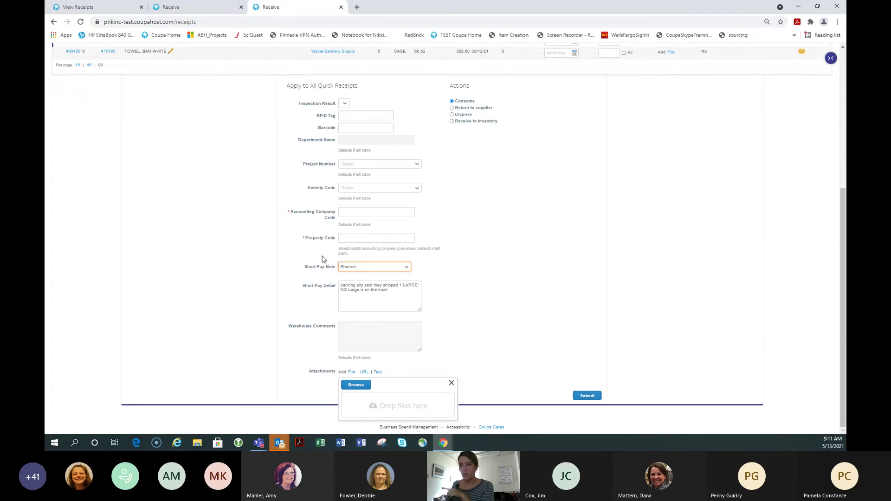
{"action": "left_click", "coordinate": [437, 262]}
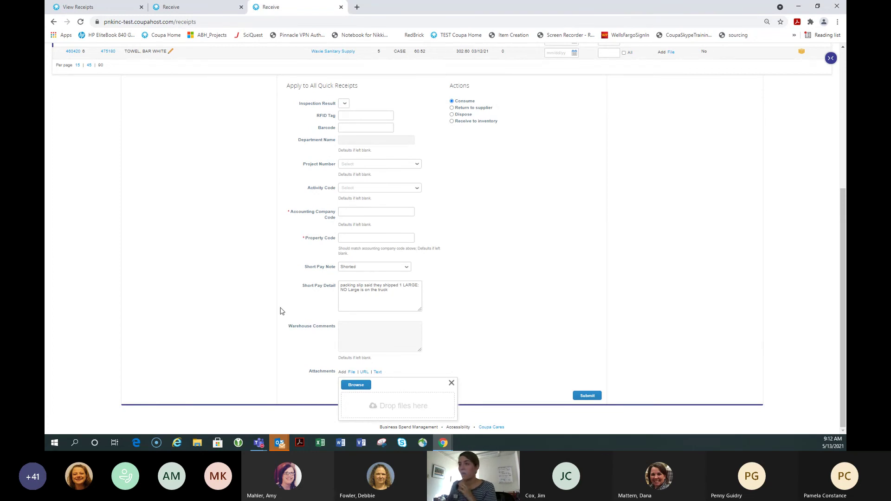
{"action": "scroll", "coordinate": [280, 311], "scroll_direction": "up", "scroll_amount": 1}
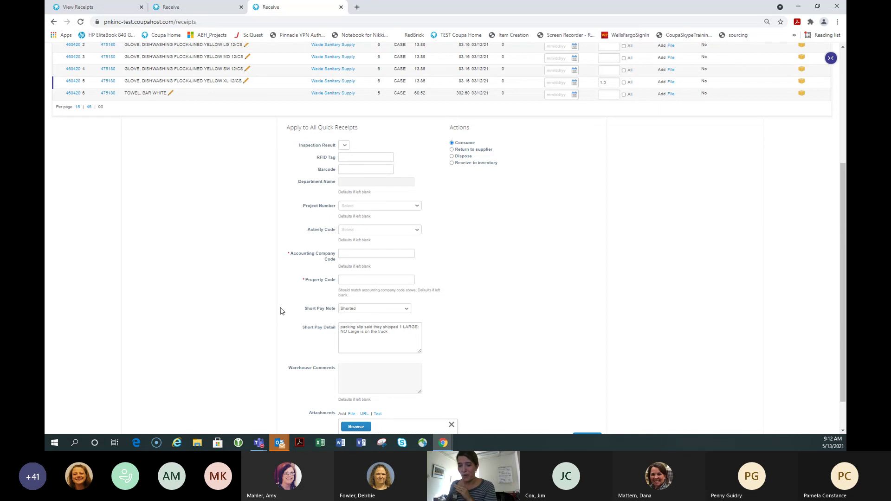
{"action": "scroll", "coordinate": [280, 311], "scroll_direction": "down", "scroll_amount": 1}
{"action": "scroll", "coordinate": [280, 311], "scroll_direction": "up", "scroll_amount": 1}
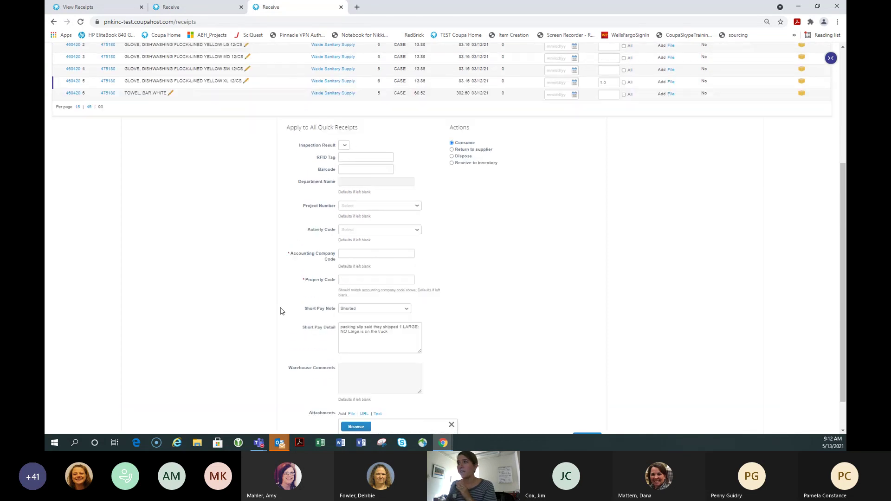